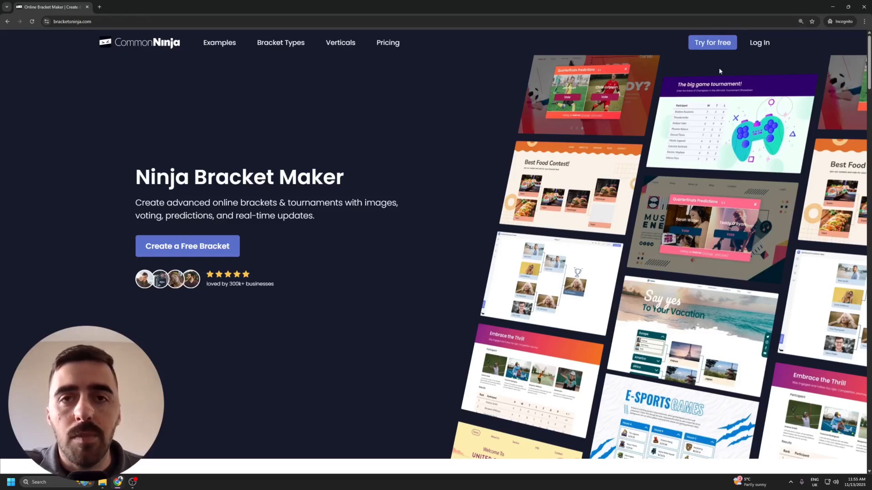
# Start a free bracket, preview the March Madness, Round-Robin, Group Stage and Custom formats, and choose Single Elimination
pyautogui.click(718, 41)
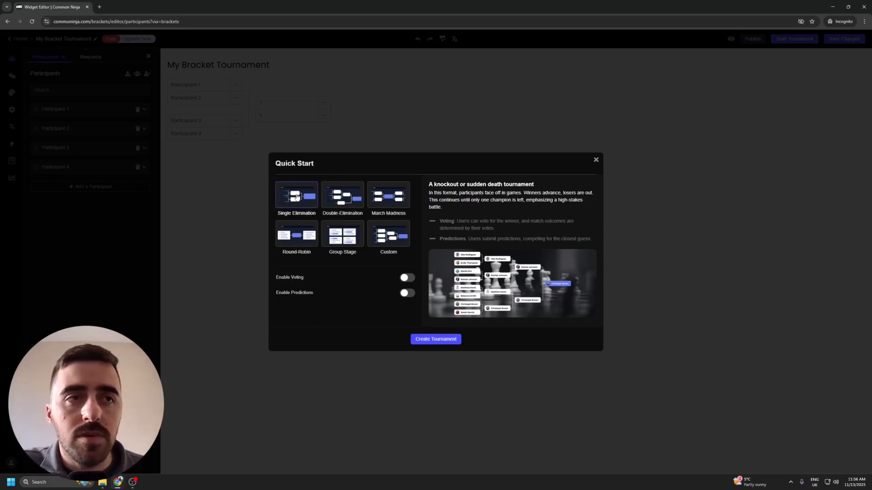
pyautogui.click(373, 201)
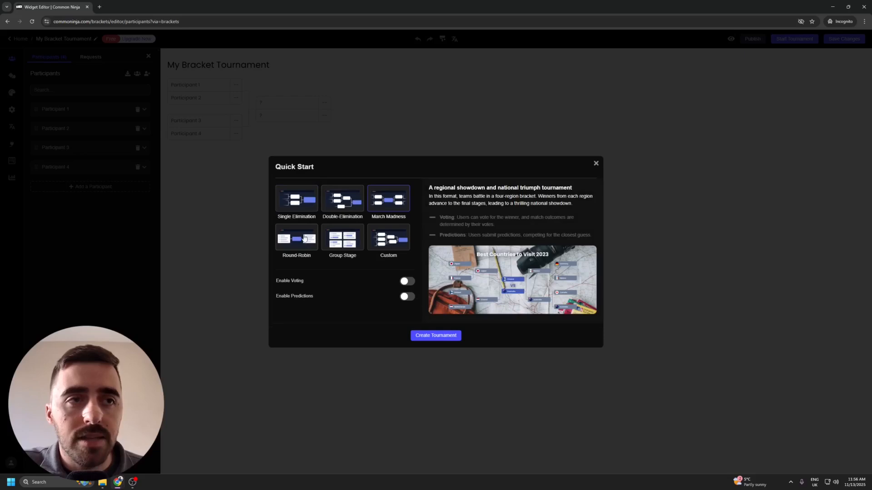
pyautogui.click(308, 232)
pyautogui.click(359, 237)
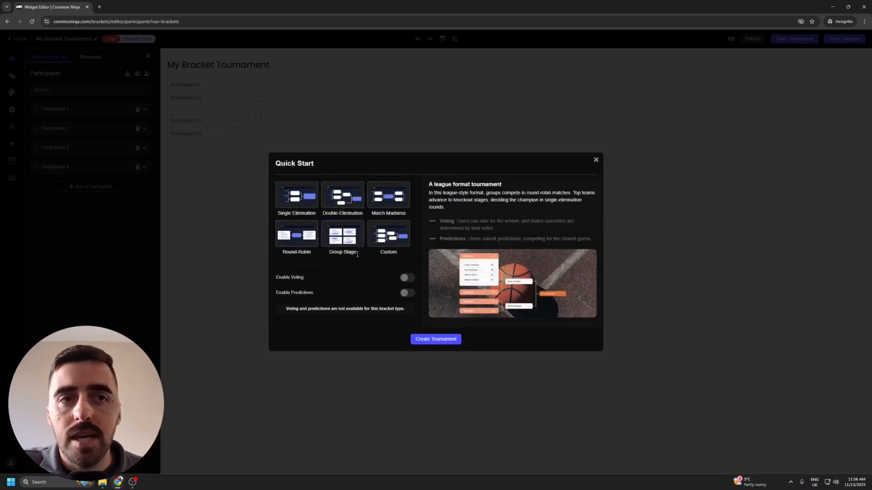
pyautogui.click(403, 248)
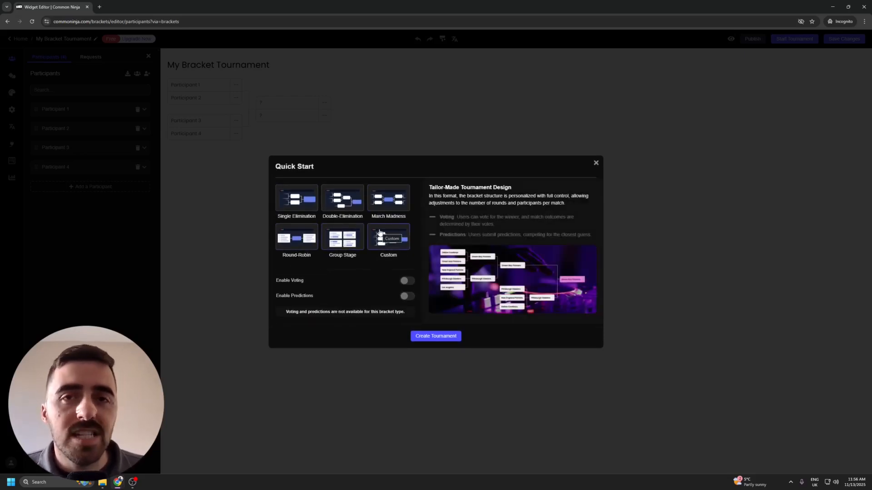
pyautogui.click(293, 205)
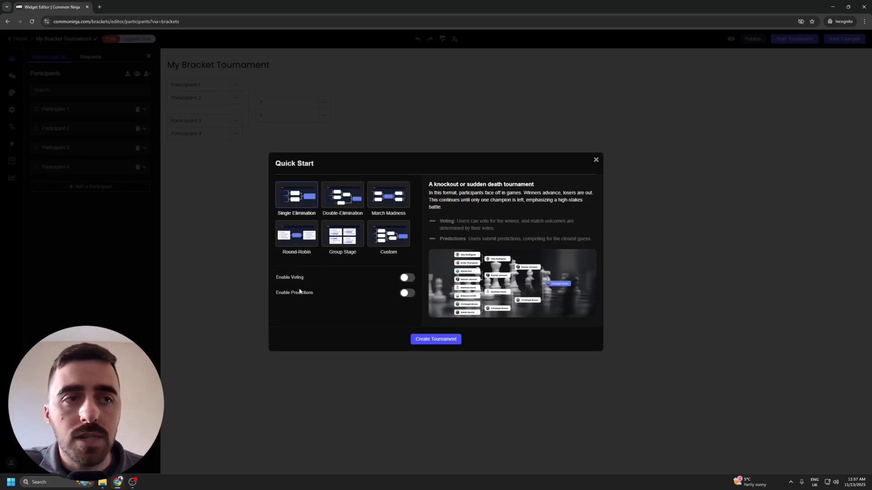
# Try enabling voting and predictions for the tournament, and disable both again
pyautogui.click(407, 277)
pyautogui.click(408, 293)
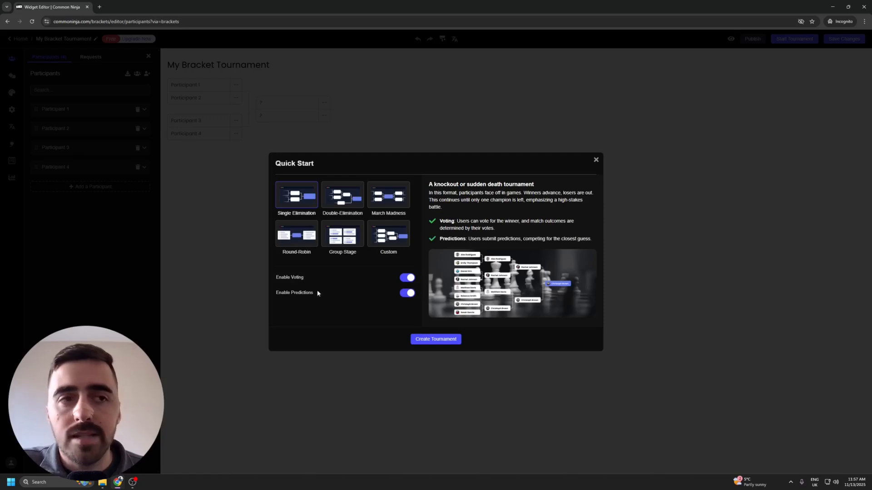
pyautogui.click(408, 278)
pyautogui.click(410, 294)
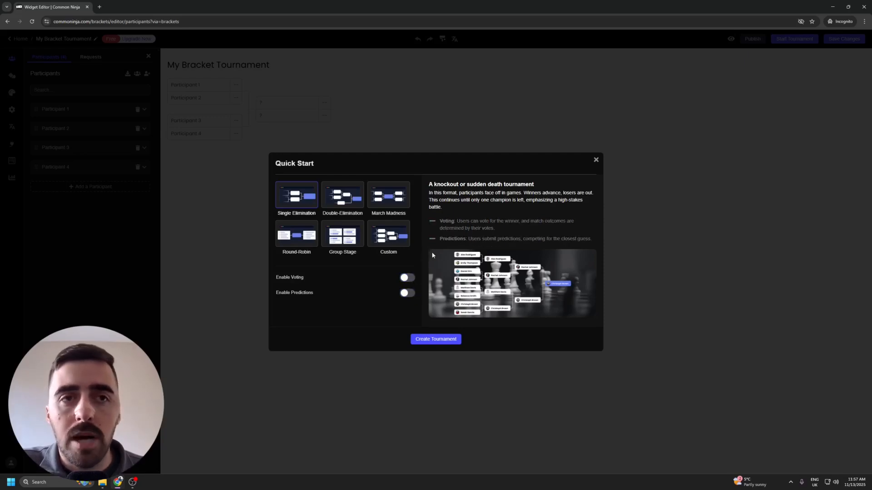
# Create the Single Elimination tournament and add four more participants to the bracket
pyautogui.click(436, 339)
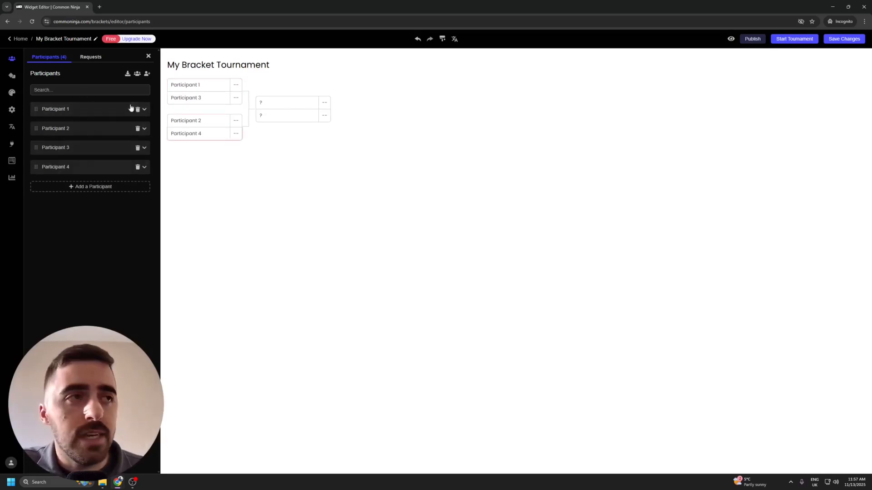
pyautogui.click(95, 187)
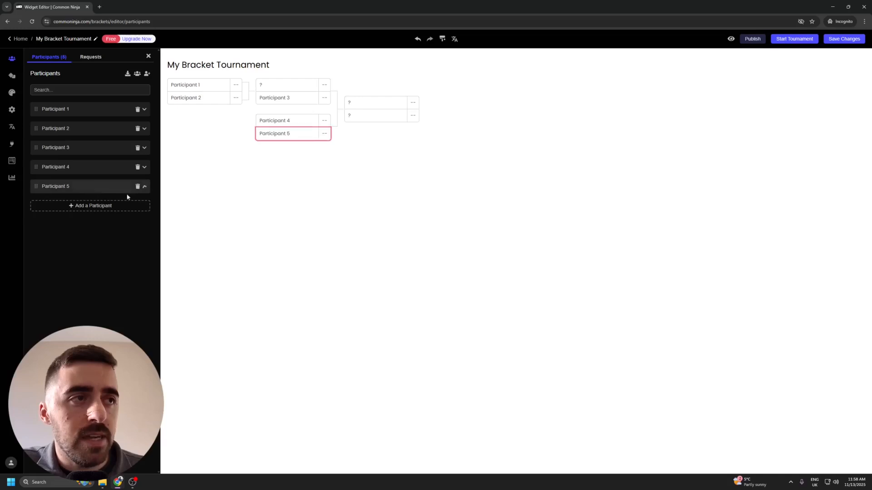
pyautogui.click(73, 208)
pyautogui.click(145, 206)
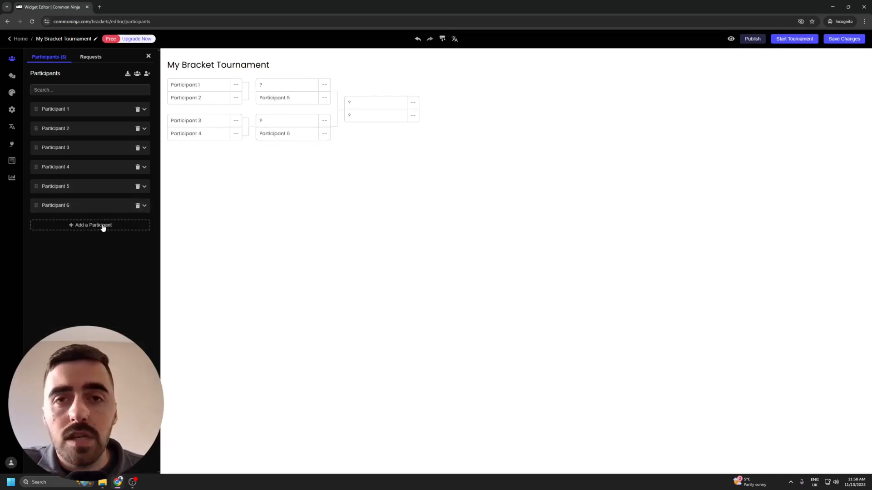
pyautogui.click(138, 75)
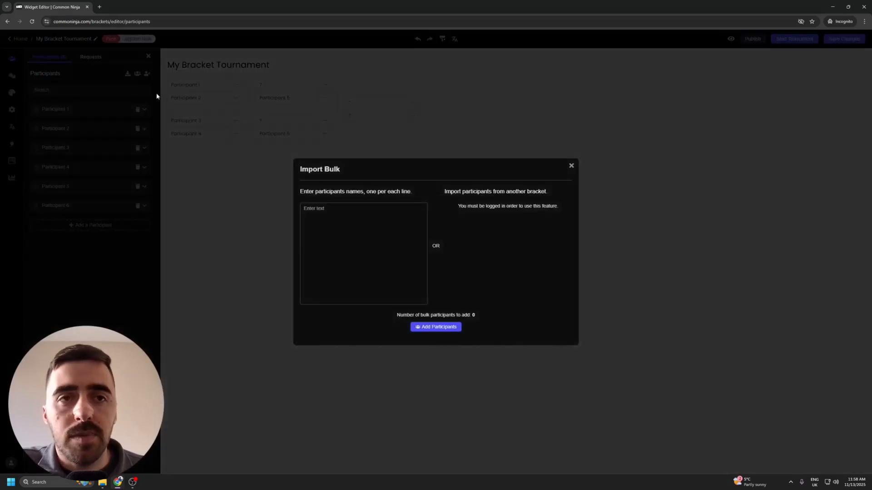
pyautogui.click(569, 168)
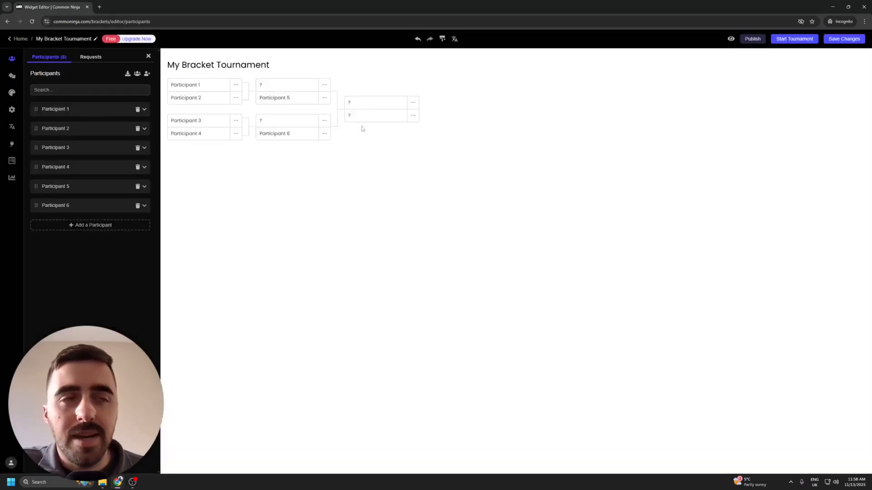
pyautogui.click(119, 224)
pyautogui.click(120, 245)
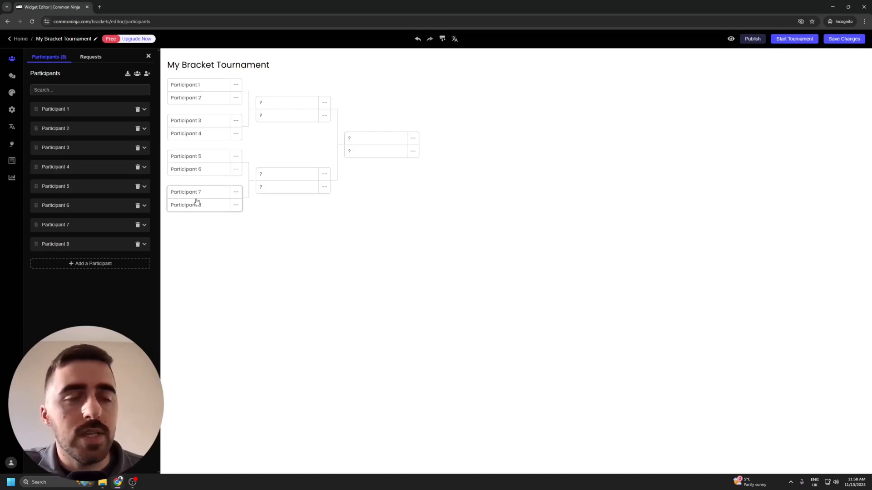
# Rename Participant 1 and Participant 2 with the players' full names
pyautogui.click(144, 110)
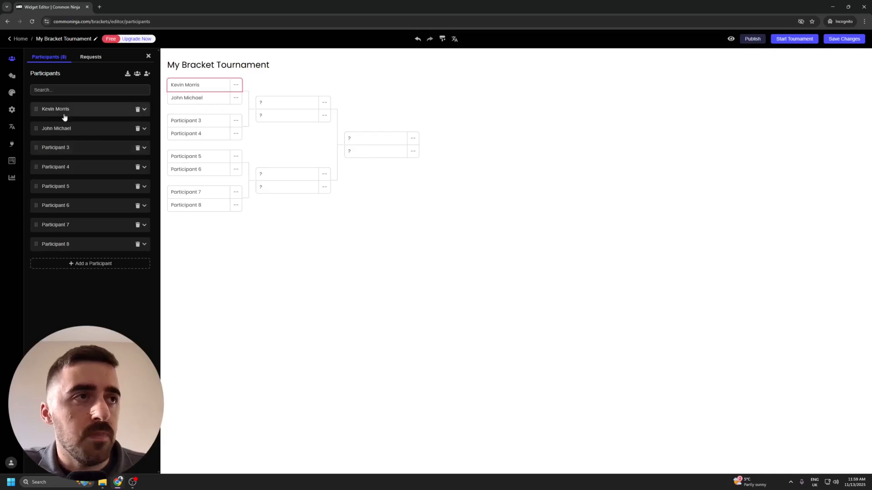
# Look through the editor's matches, styles, settings, localization, integrations and analytics sections, and return to the participants
pyautogui.click(13, 76)
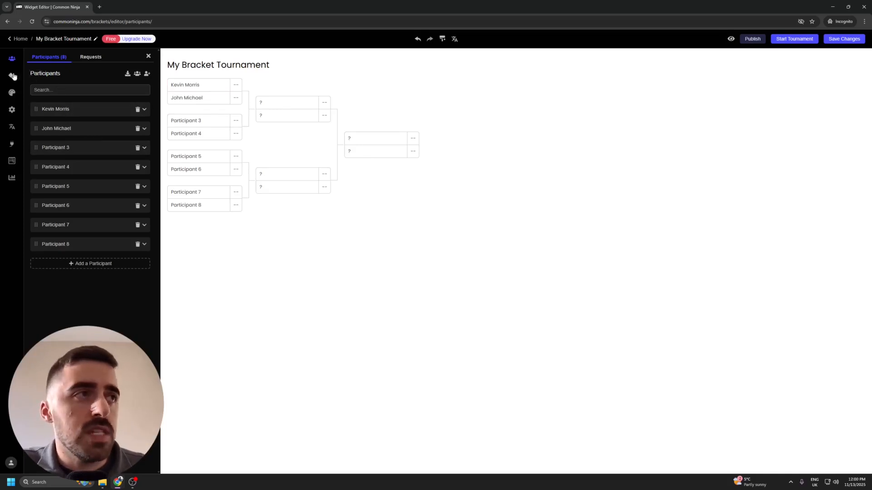
pyautogui.click(12, 93)
pyautogui.click(12, 112)
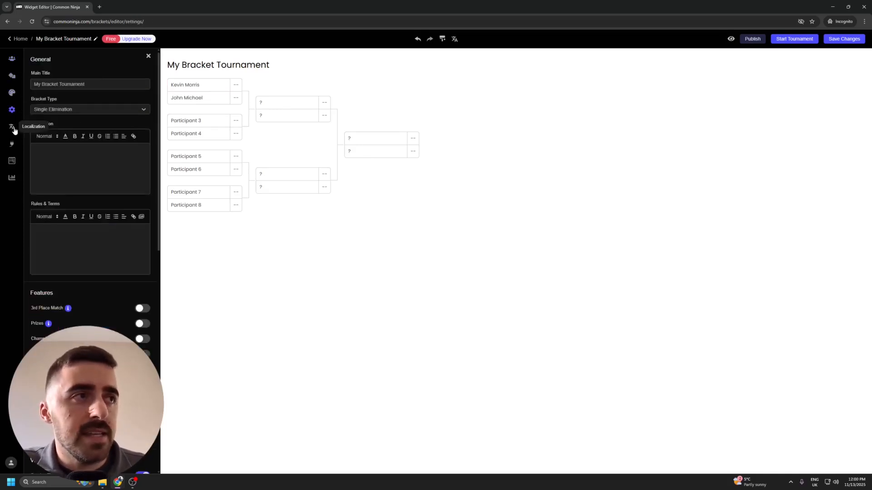
pyautogui.click(12, 127)
pyautogui.click(12, 144)
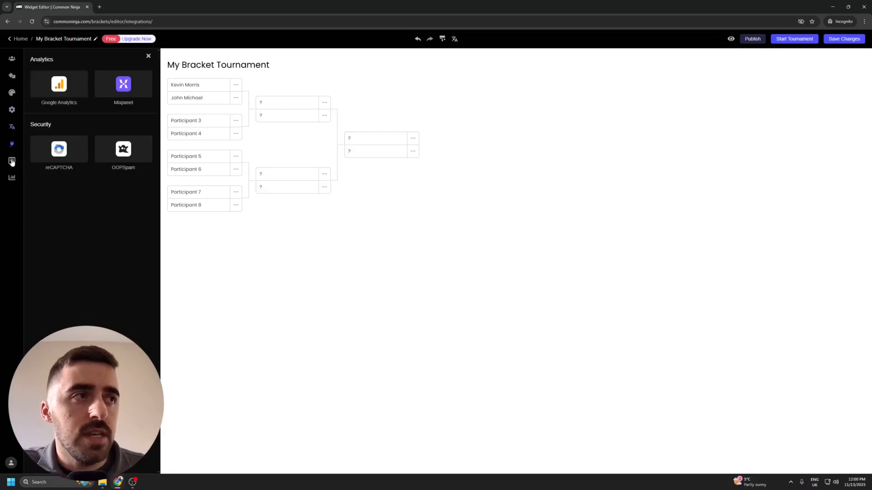
pyautogui.click(12, 160)
pyautogui.click(12, 179)
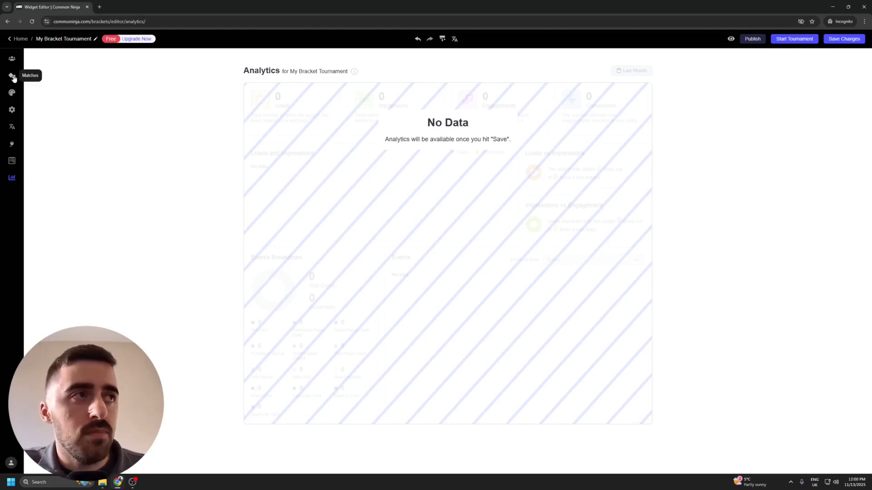
pyautogui.click(9, 62)
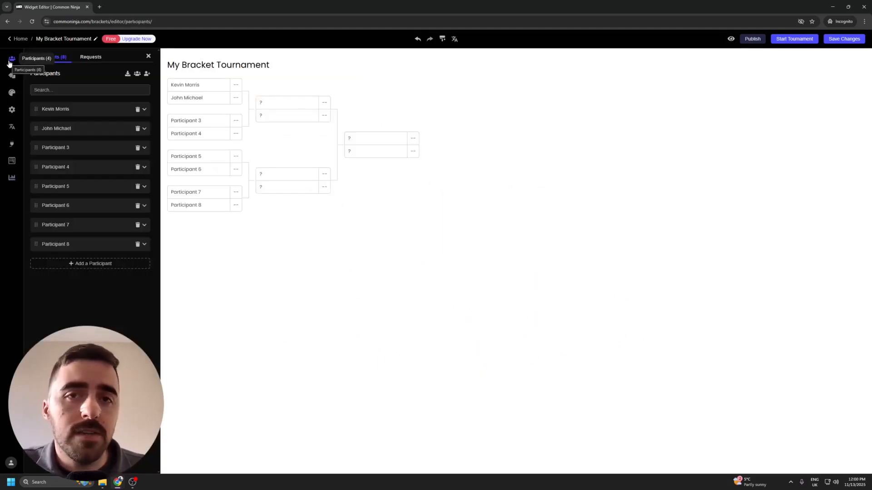
# Try a scores size of 60 in the bracket's style dimensions and restore it to 35
pyautogui.click(12, 94)
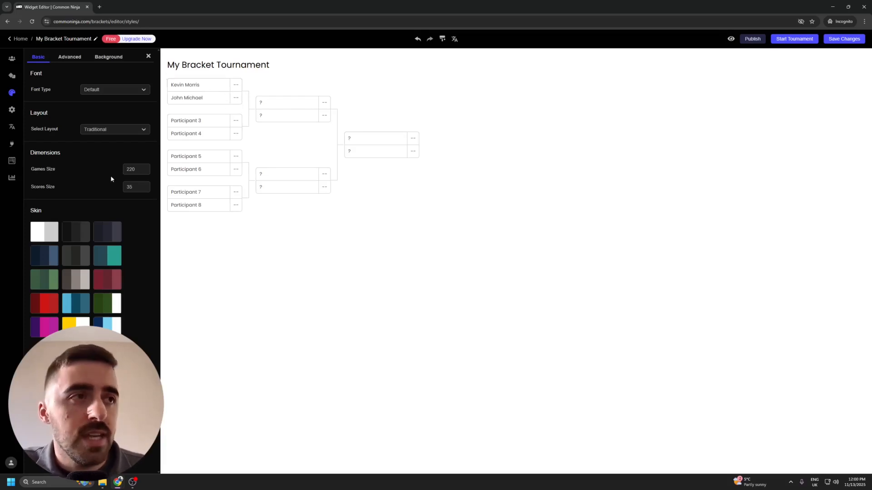
pyautogui.doubleClick(129, 187)
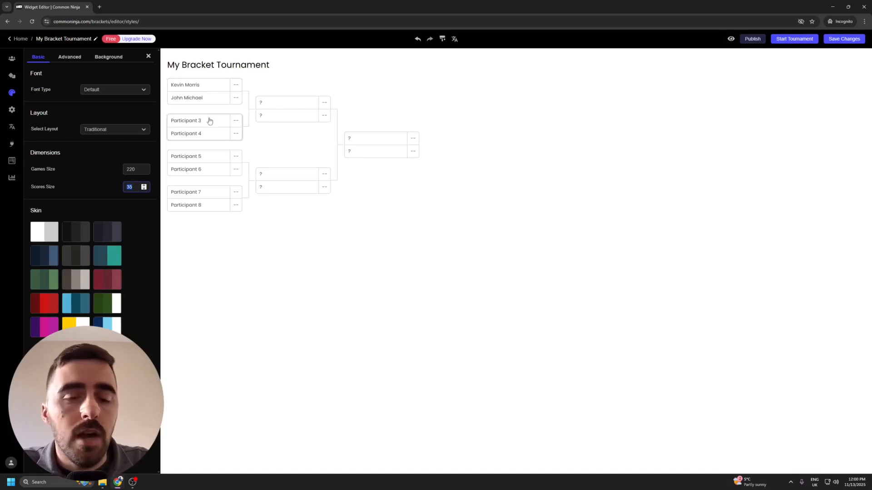
pyautogui.write('60')
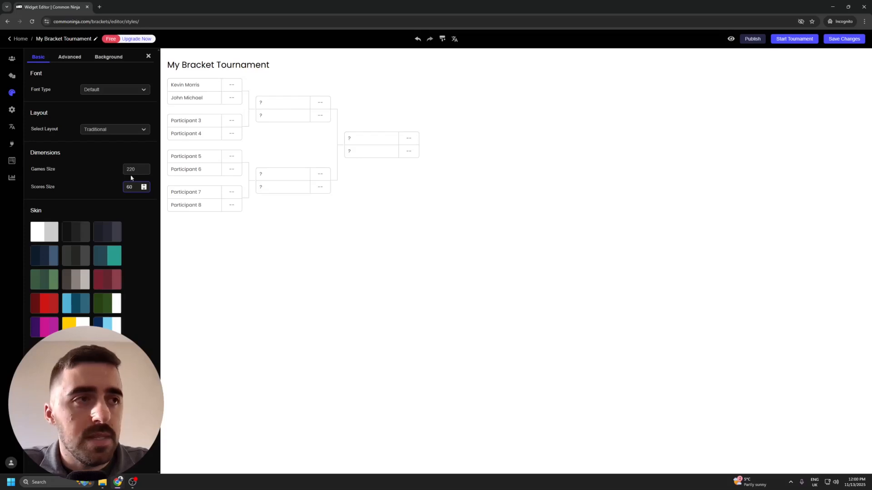
pyautogui.hotkey('ctrl', 'a')
pyautogui.write('35')
pyautogui.click(149, 224)
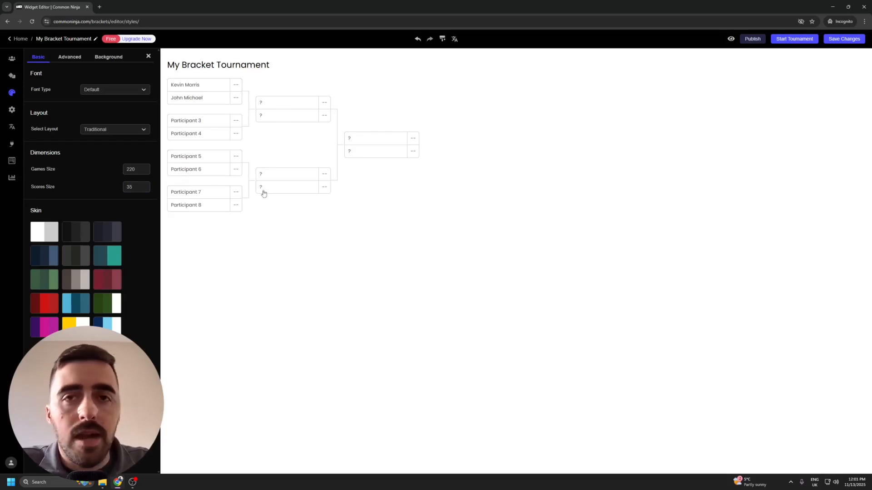
# Apply the dark navy skin to the bracket and set the custom participants color to yellow
pyautogui.click(103, 235)
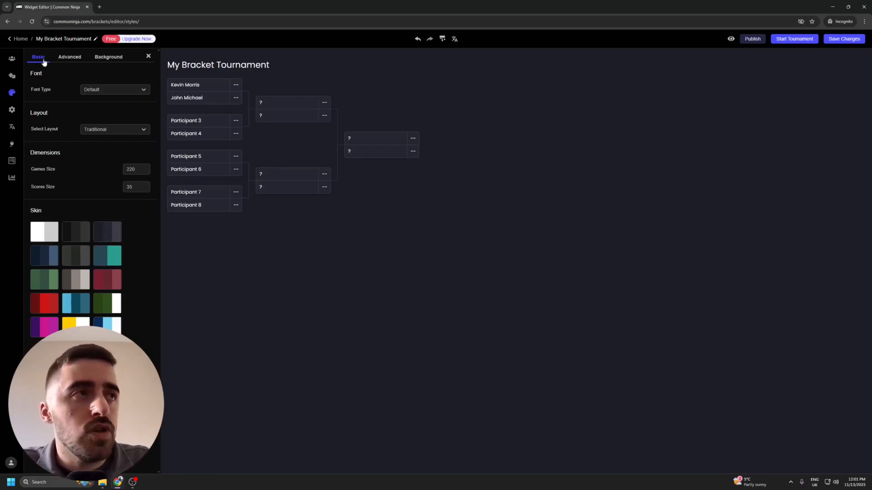
pyautogui.click(73, 57)
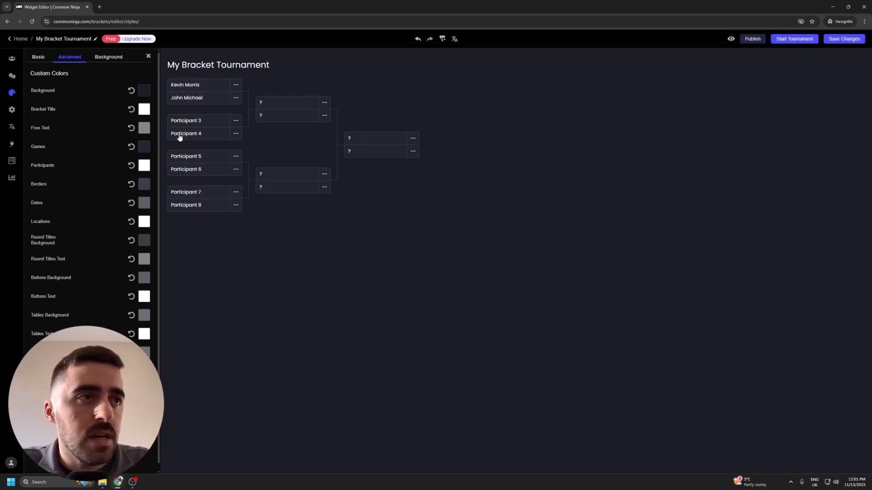
pyautogui.click(141, 104)
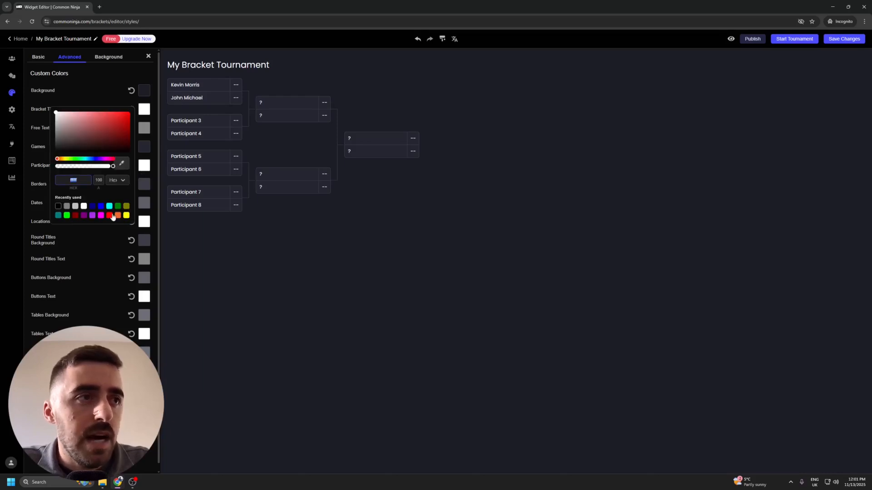
pyautogui.click(126, 215)
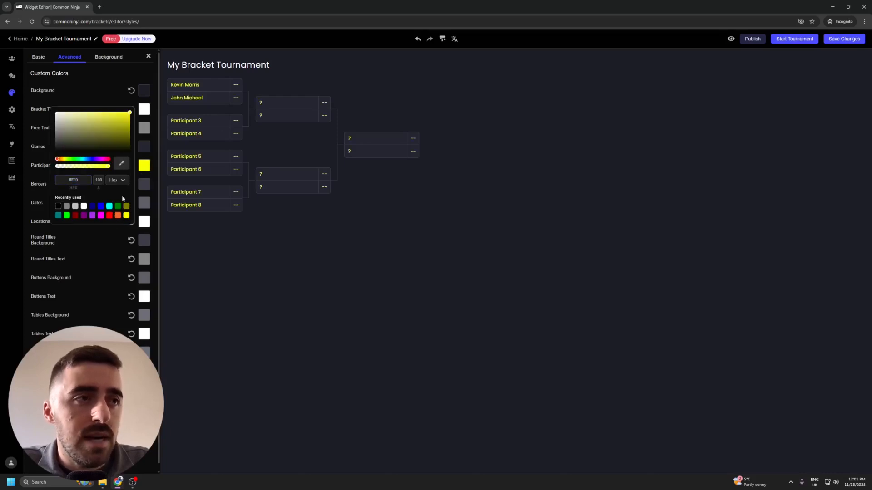
pyautogui.click(293, 313)
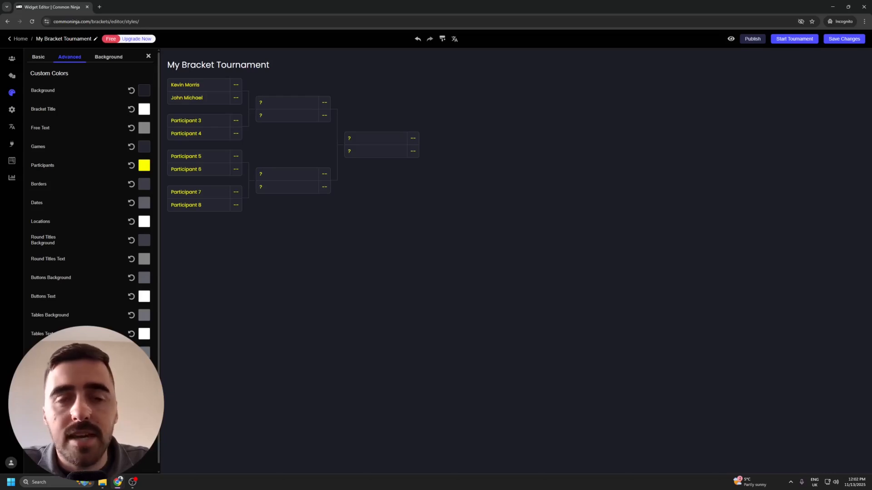
# Try a transparent background, turn it off again, and check the image behavior options while keeping Cover
pyautogui.click(108, 58)
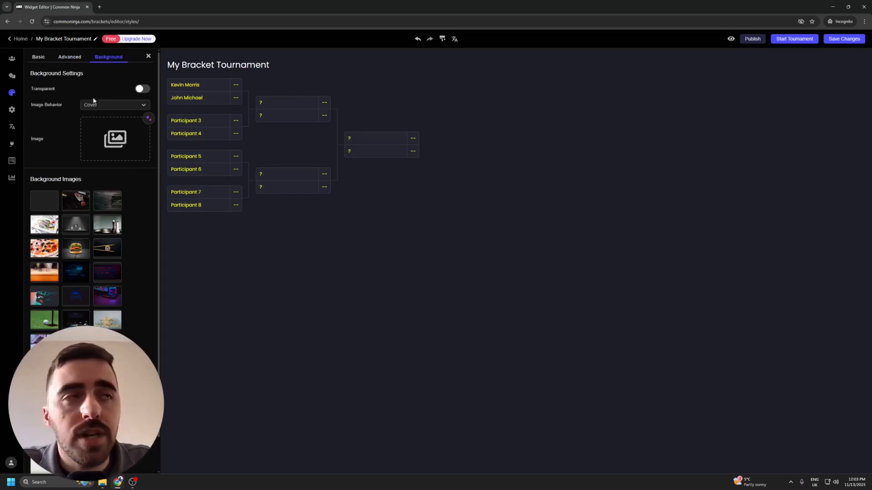
pyautogui.click(143, 89)
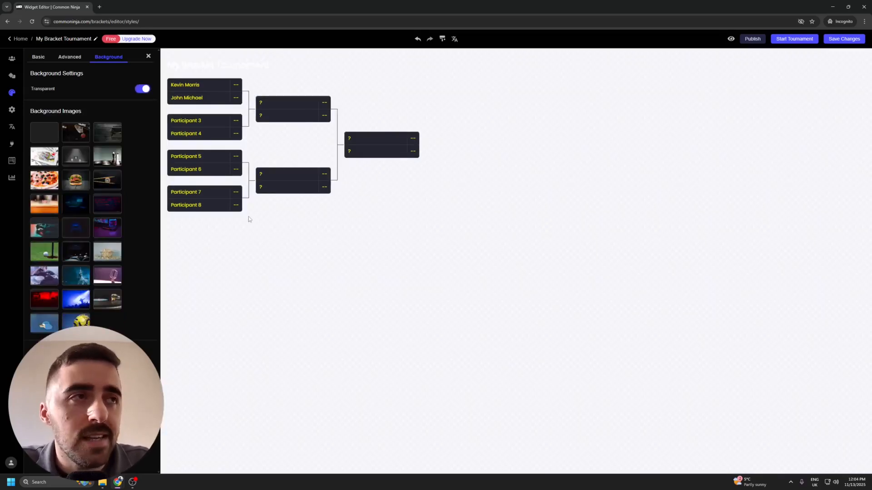
pyautogui.click(143, 89)
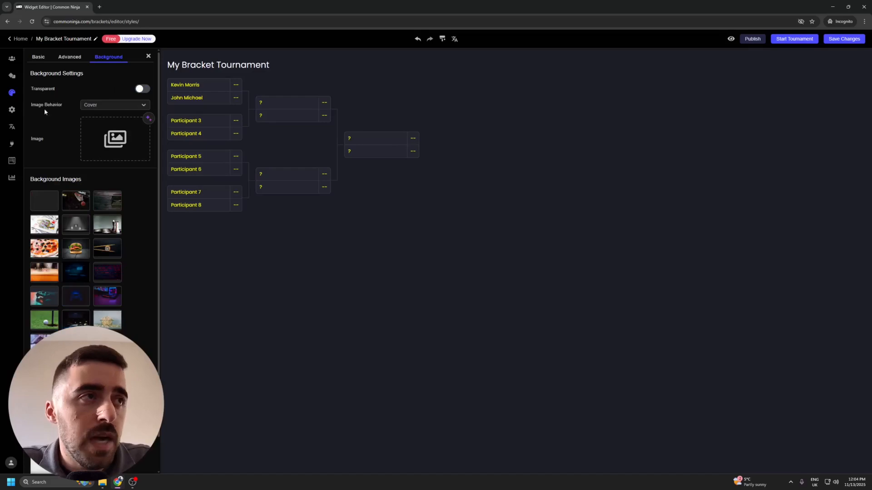
pyautogui.click(101, 107)
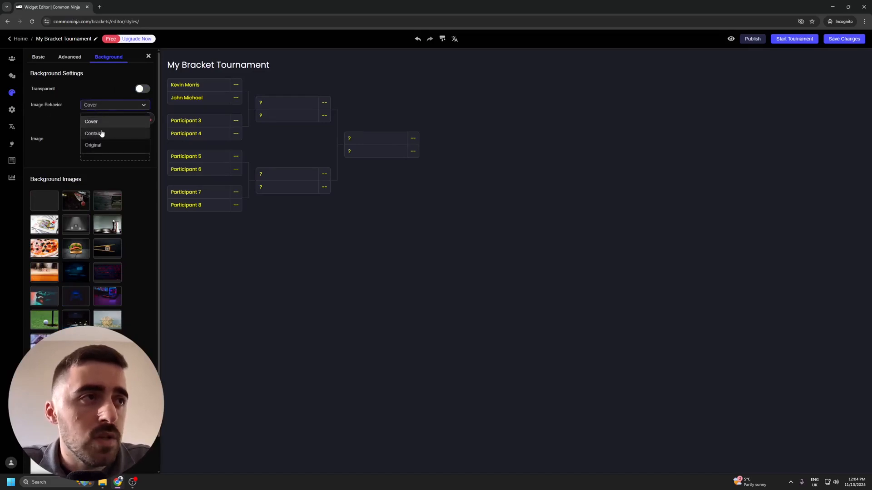
pyautogui.click(85, 108)
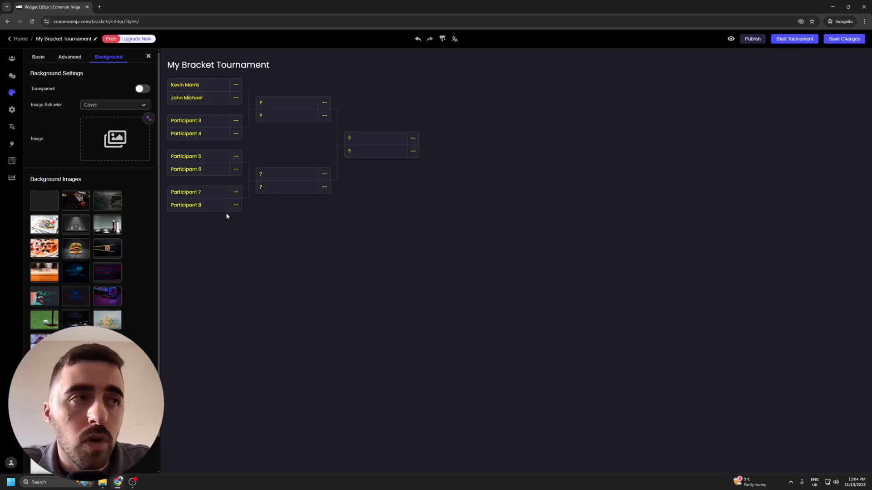
# Set the blue table tennis paddles and ball picture as the bracket's background image
pyautogui.scroll(-1, 62, 156)
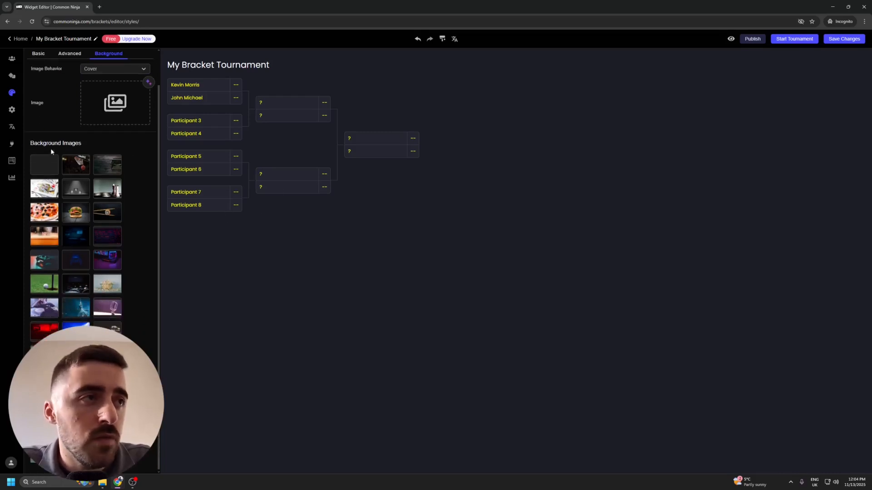
pyautogui.click(75, 379)
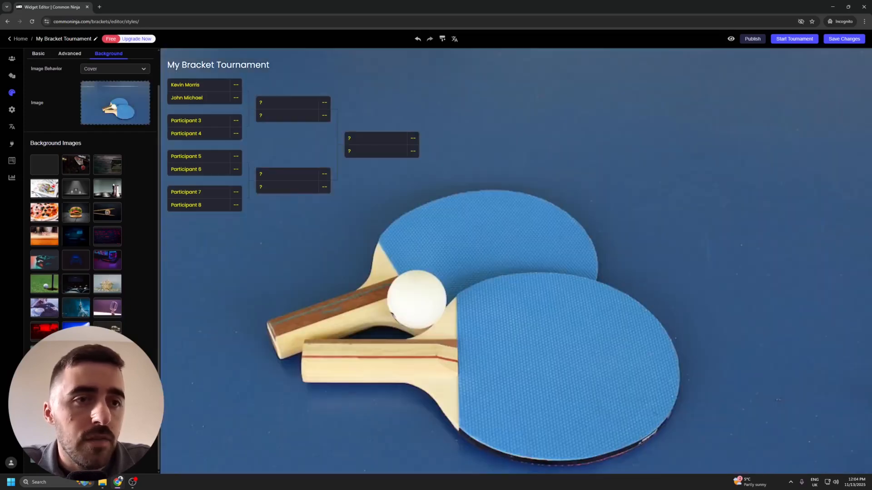
# Try several gallery pictures as the bracket's background, including the purple-lit keyboard, and settle on the dark green patterned background
pyautogui.click(107, 307)
pyautogui.click(108, 283)
pyautogui.click(105, 262)
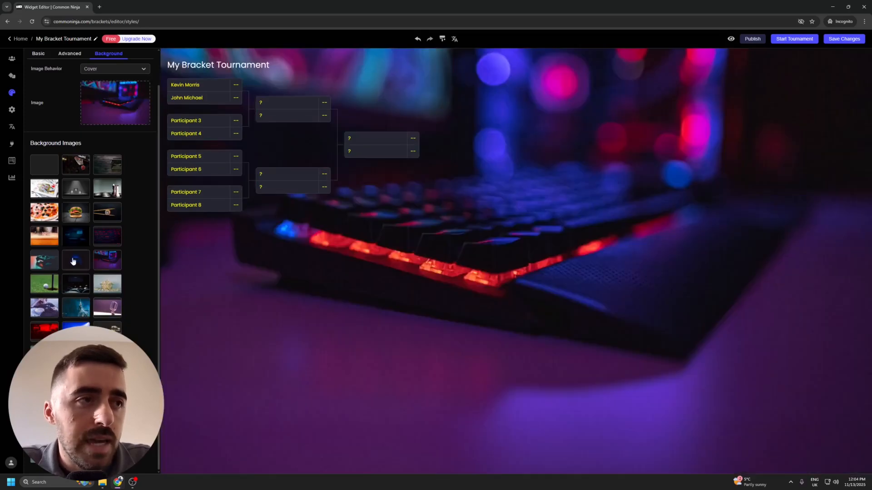
pyautogui.click(73, 261)
pyautogui.click(79, 241)
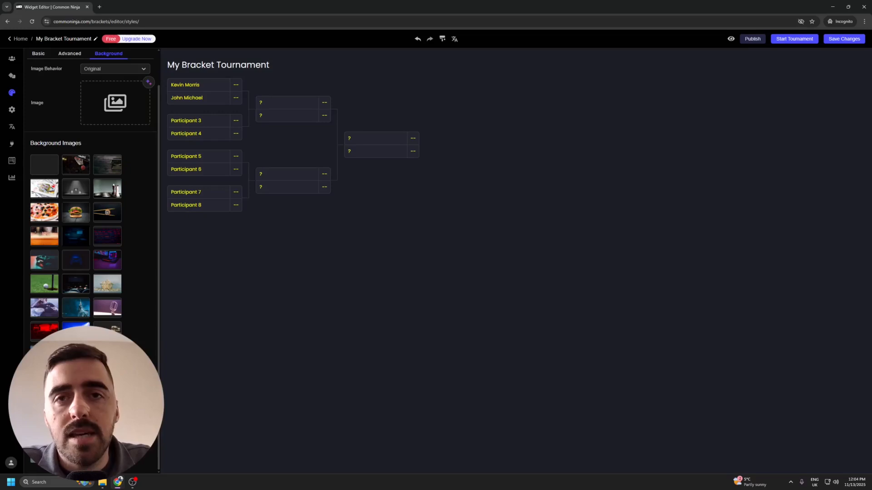
pyautogui.click(75, 427)
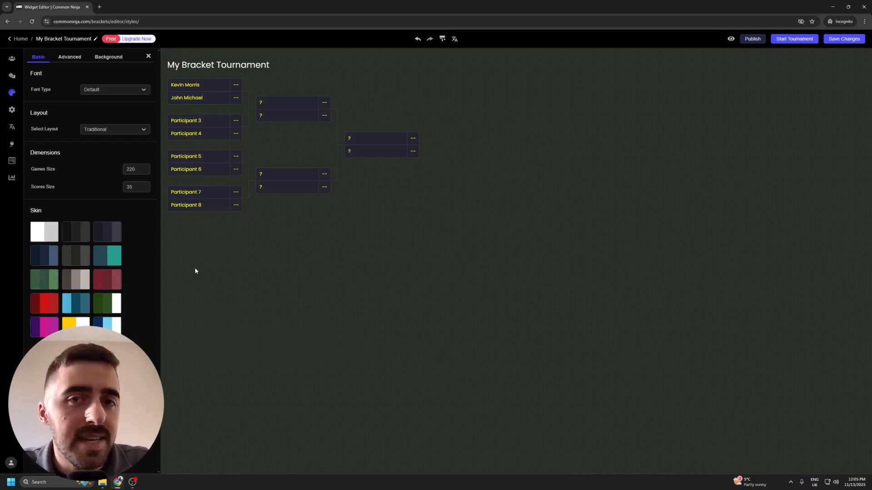
# Open the bracket's settings and review the main title, bracket type, description, rules and available features
pyautogui.click(11, 109)
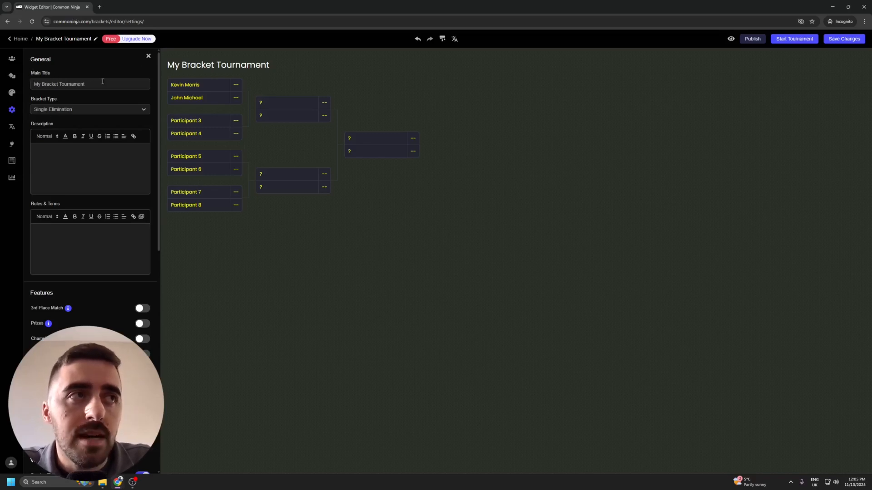
pyautogui.moveTo(187, 65); pyautogui.dragTo(298, 68)
pyautogui.click(298, 68)
pyautogui.moveTo(95, 85); pyautogui.dragTo(43, 85)
pyautogui.click(75, 84)
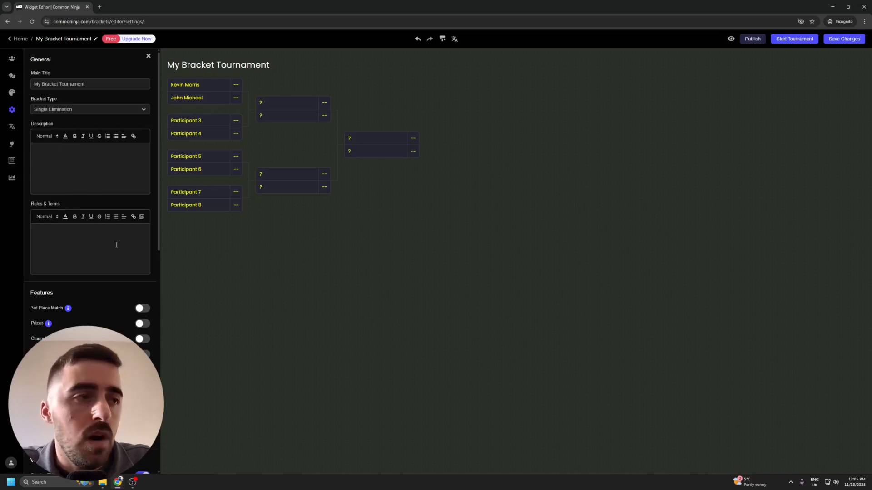
pyautogui.moveTo(159, 195); pyautogui.dragTo(160, 292)
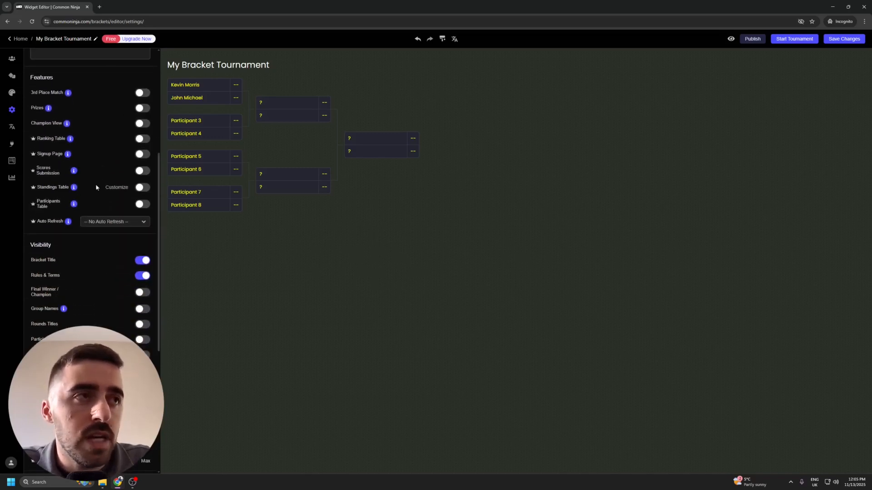
pyautogui.moveTo(159, 215); pyautogui.dragTo(165, 176)
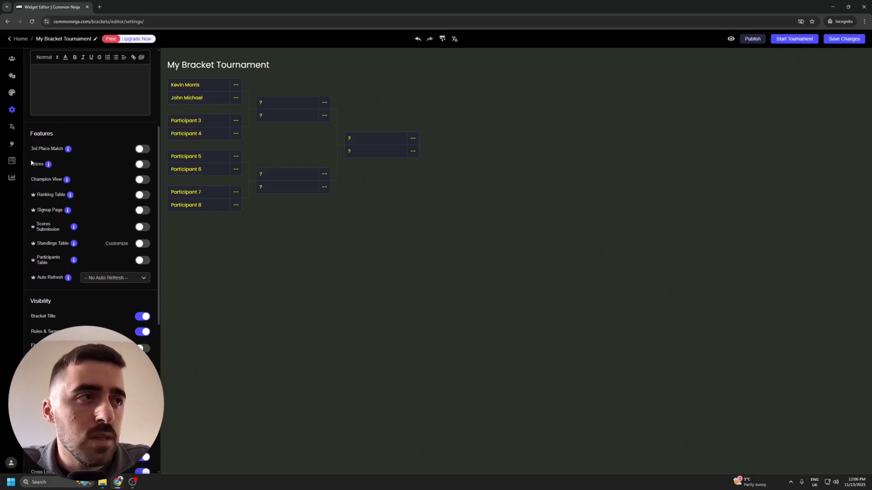
# Try the Prizes feature, view its page, turn it off again, and read the explanation of the 3rd Place Match option
pyautogui.click(143, 164)
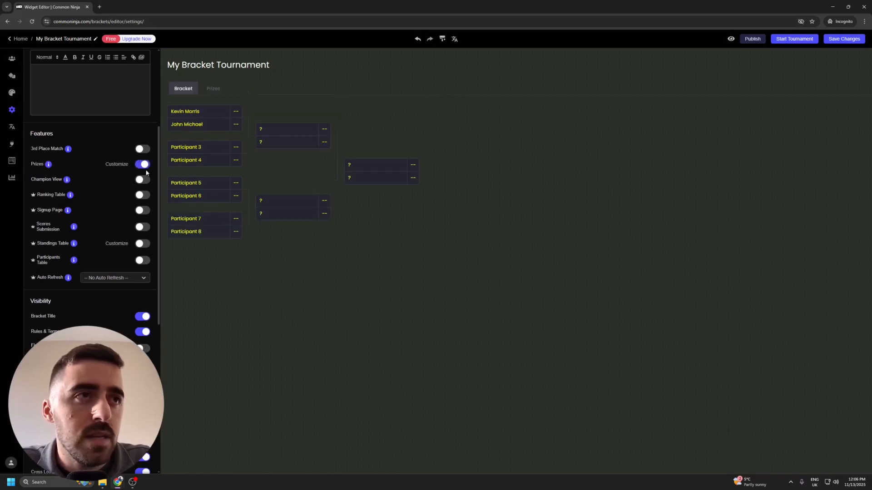
pyautogui.click(223, 90)
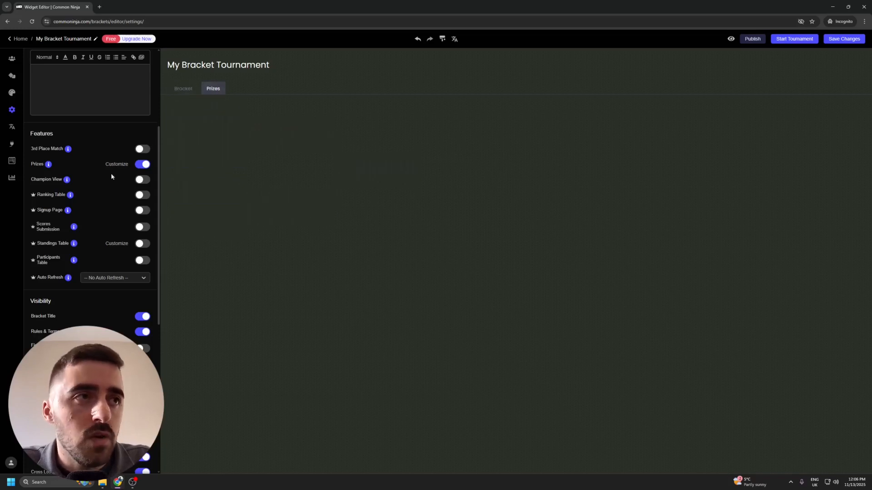
pyautogui.click(146, 165)
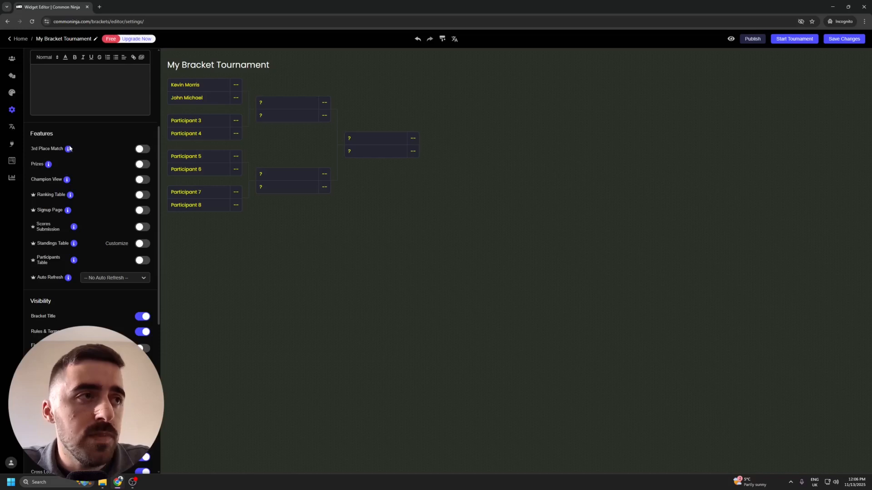
pyautogui.moveTo(68, 150)
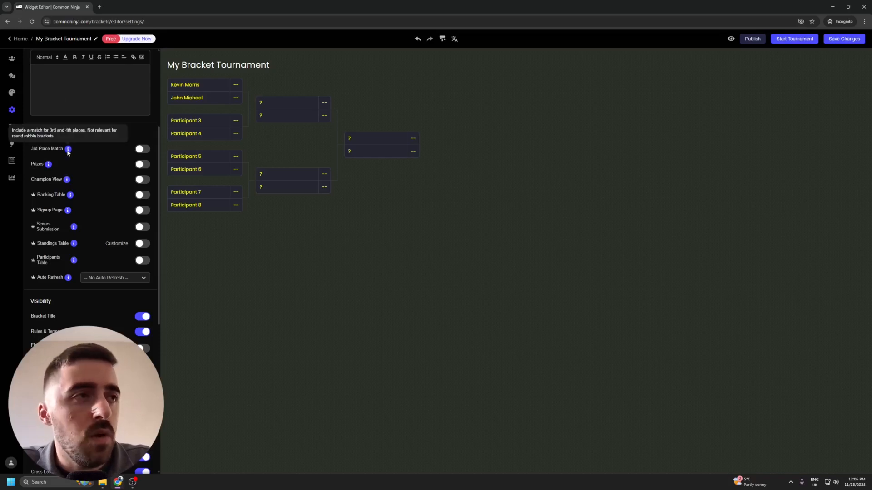
# Hide the Bracket Title and the Rules & Terms in the visibility settings
pyautogui.moveTo(159, 174); pyautogui.dragTo(163, 234)
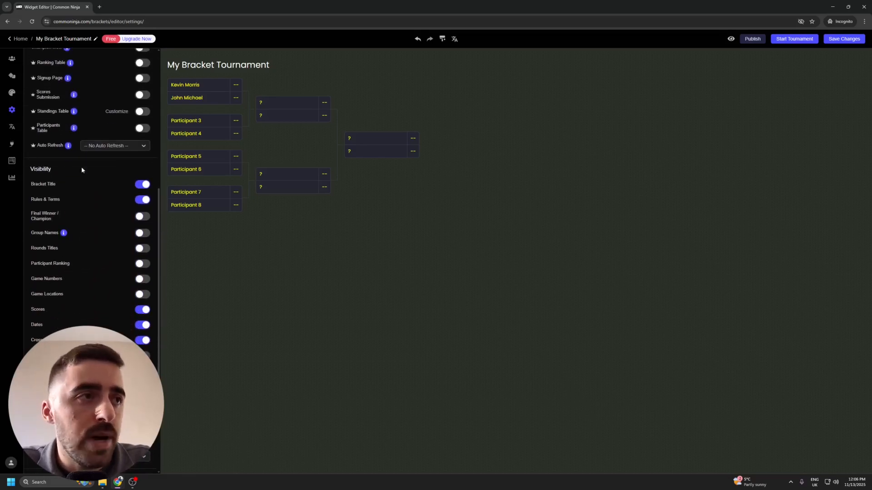
pyautogui.click(141, 186)
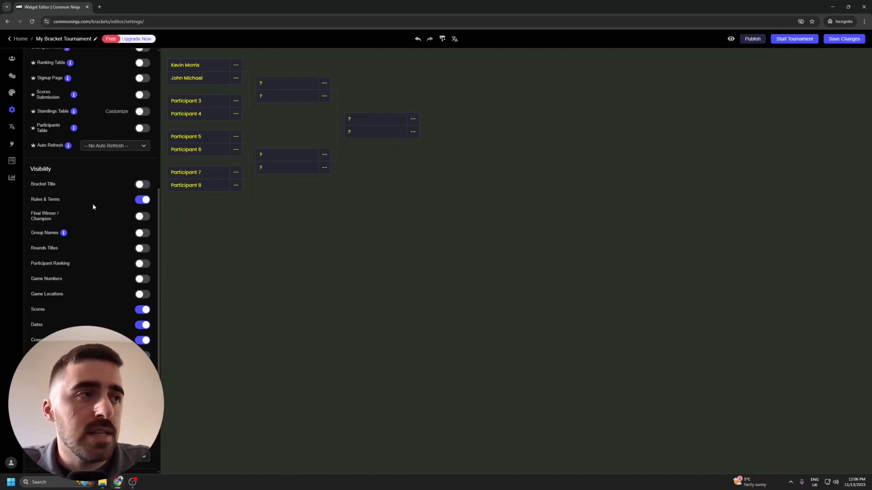
pyautogui.click(141, 200)
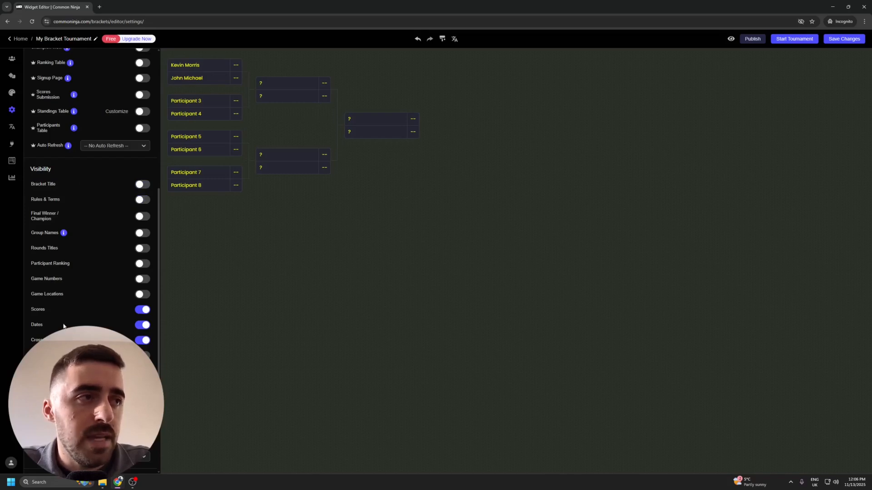
pyautogui.moveTo(159, 277); pyautogui.dragTo(160, 361)
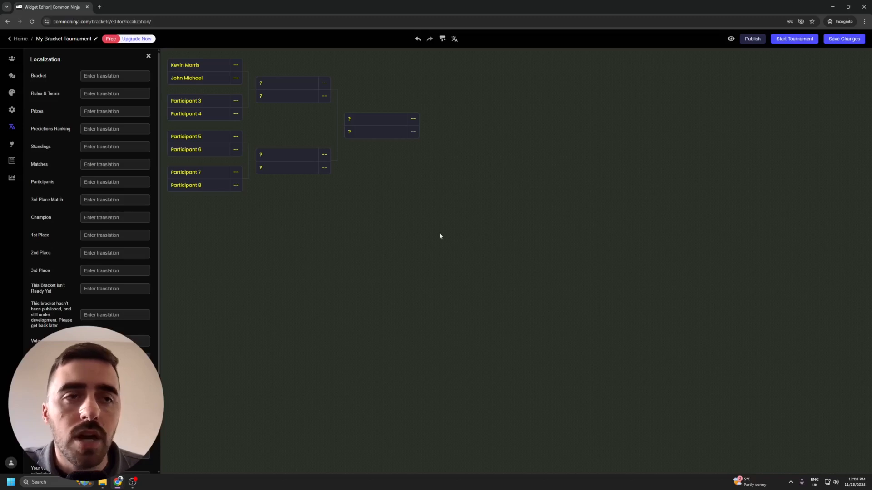
# Save the bracket, signing in with Google and assigning the widget to My First Project
pyautogui.click(844, 38)
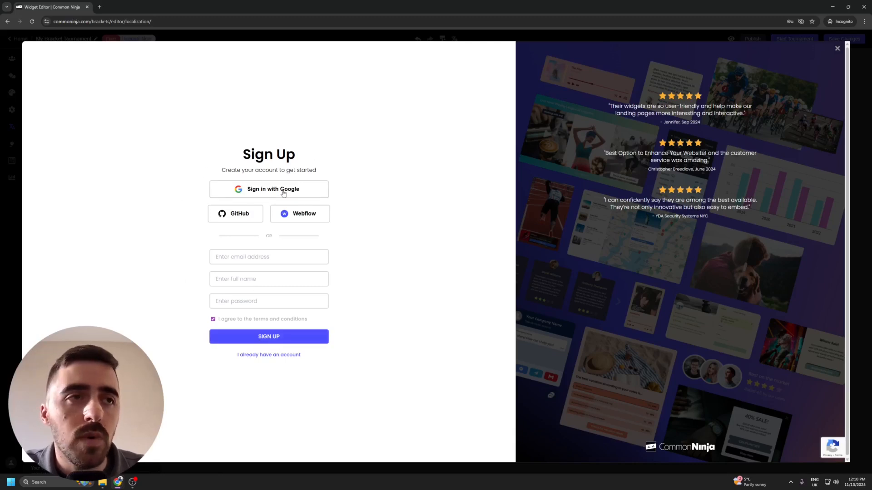
pyautogui.click(270, 196)
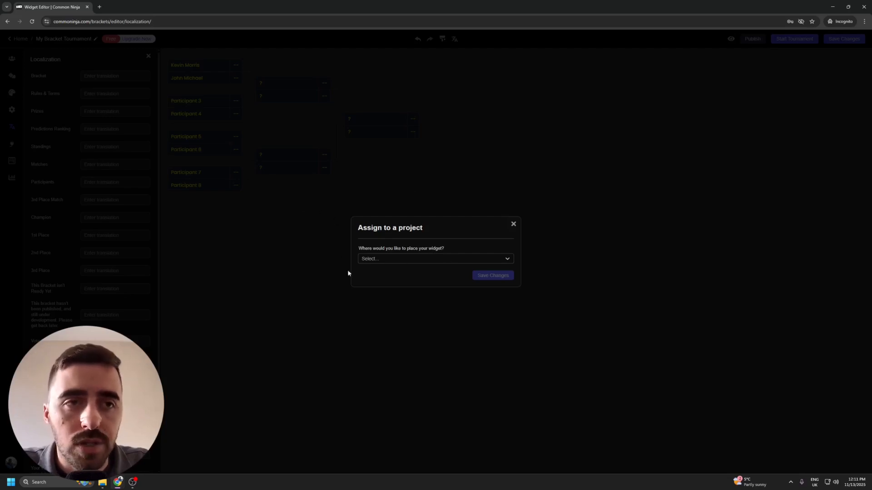
pyautogui.click(390, 258)
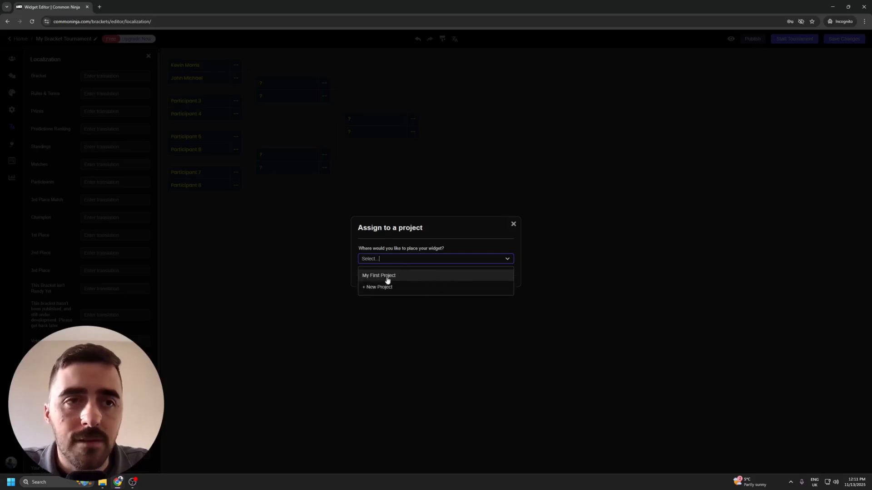
pyautogui.click(387, 278)
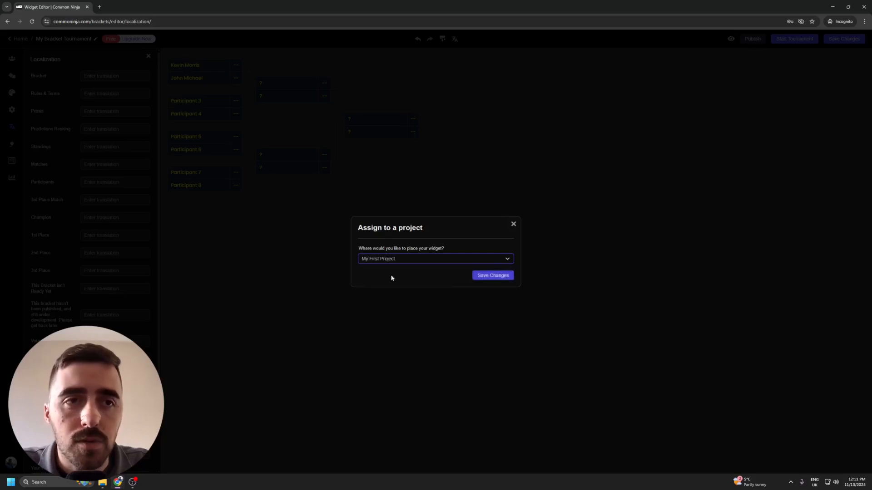
pyautogui.click(487, 279)
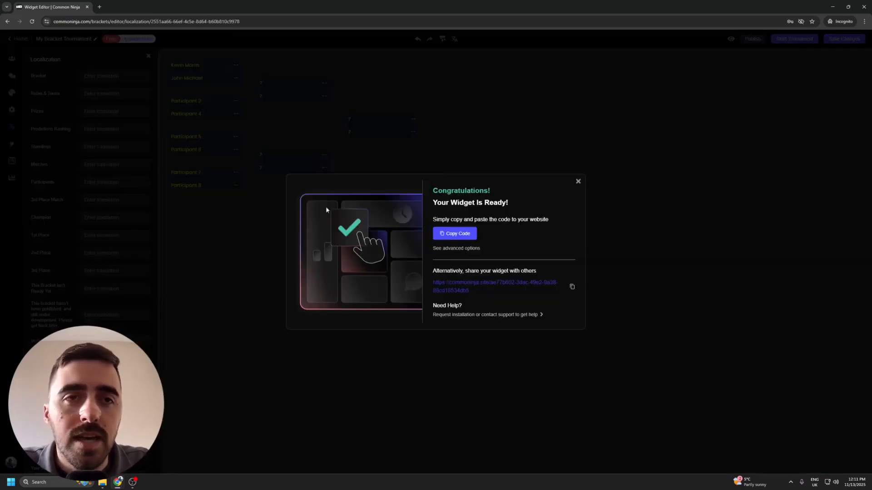
# Copy the widget's embed code and close the publishing dialog
pyautogui.click(470, 234)
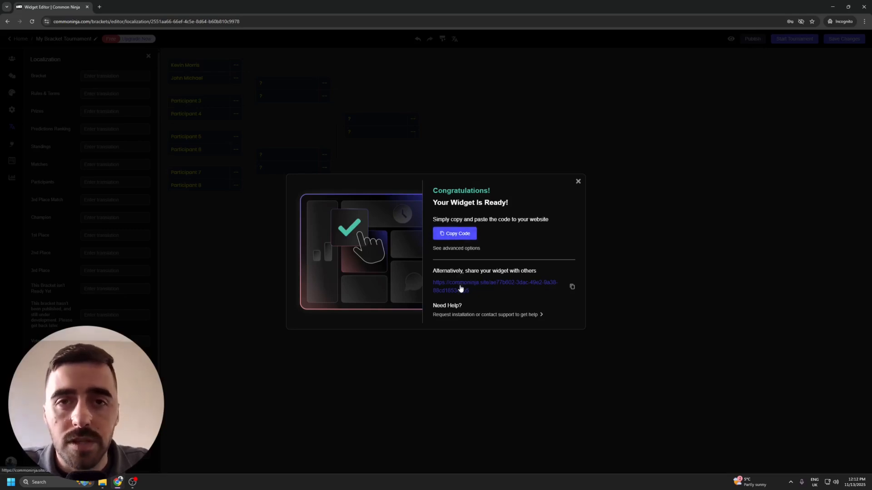
pyautogui.click(566, 153)
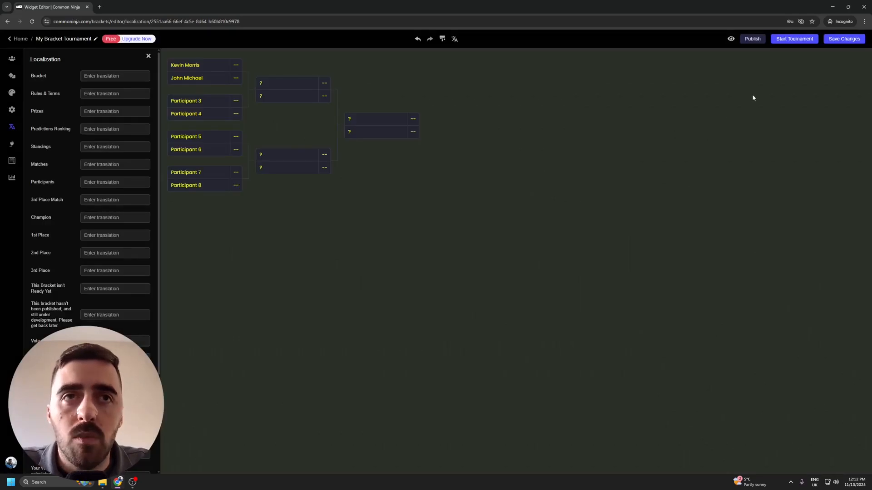
# Start the tournament after reading which changes are restricted and which are still allowed
pyautogui.click(798, 41)
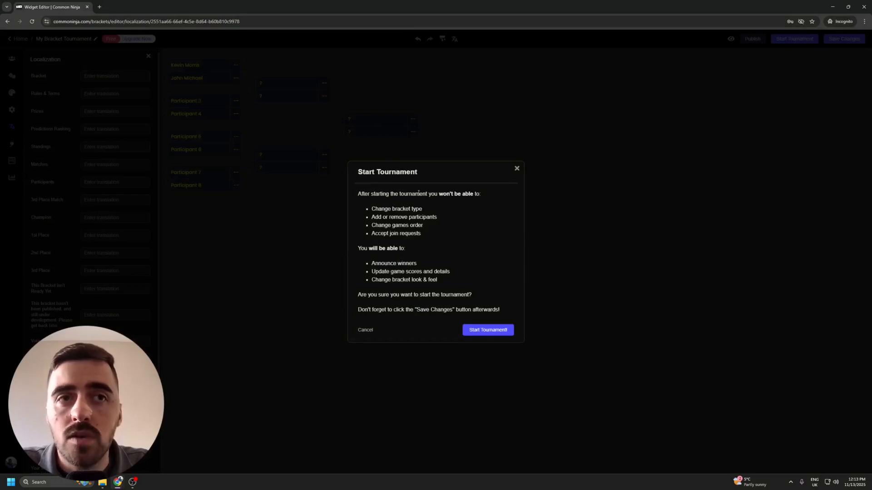
pyautogui.moveTo(368, 206); pyautogui.dragTo(428, 234)
pyautogui.moveTo(371, 267); pyautogui.dragTo(443, 280)
pyautogui.click(443, 280)
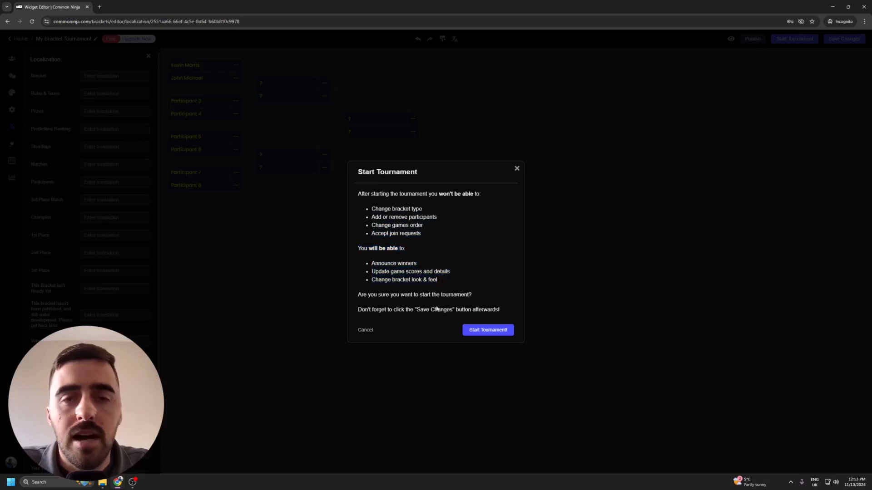
pyautogui.click(498, 333)
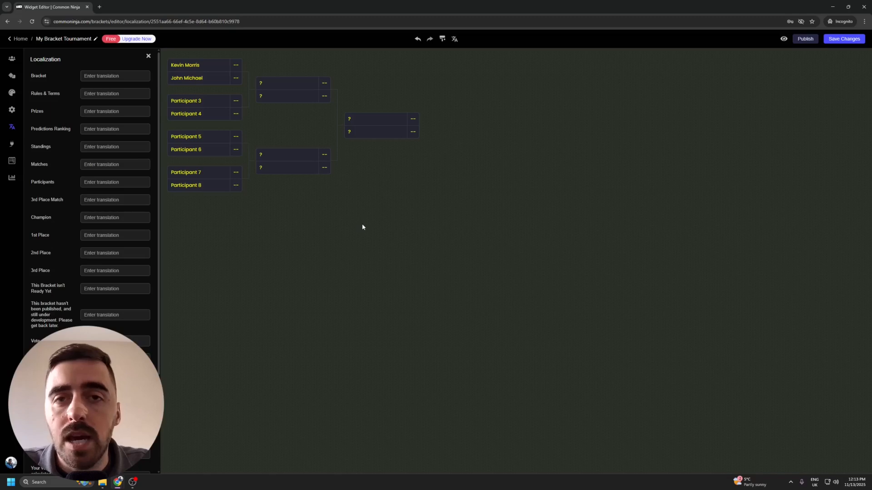
# Set the first participant as the winner of quarterfinal Match 1 with a score of 5 to 2
pyautogui.click(11, 76)
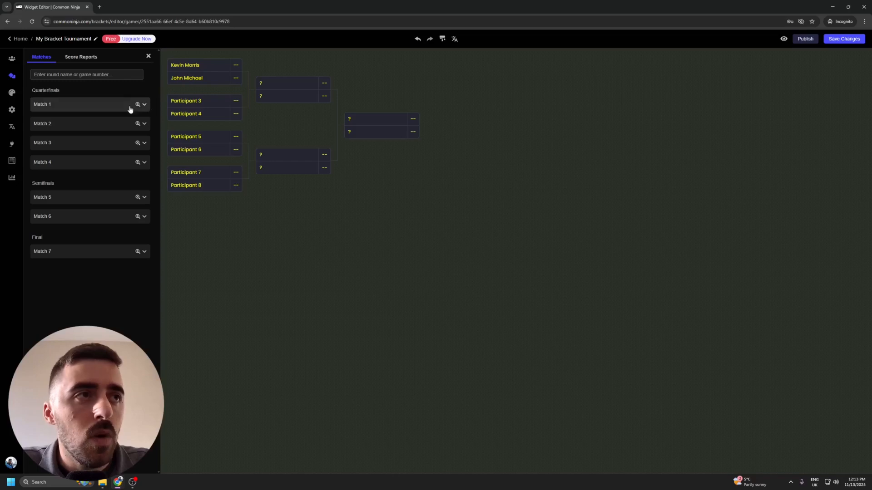
pyautogui.click(144, 105)
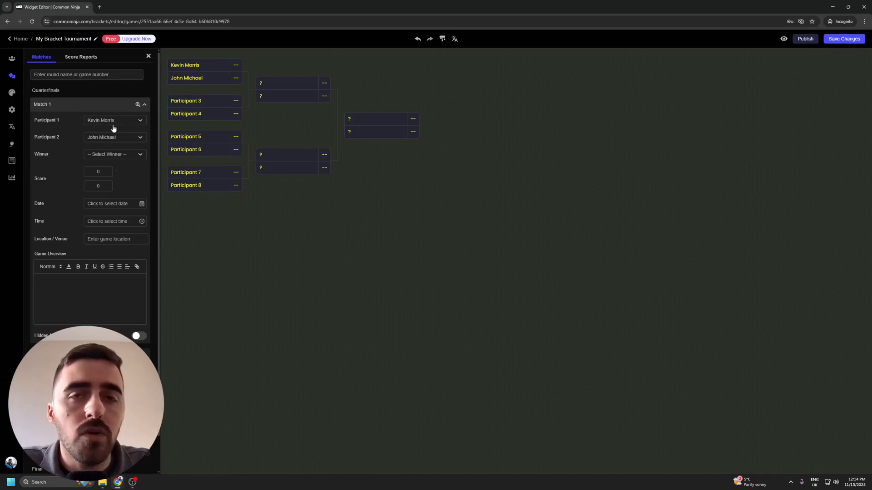
pyautogui.click(116, 155)
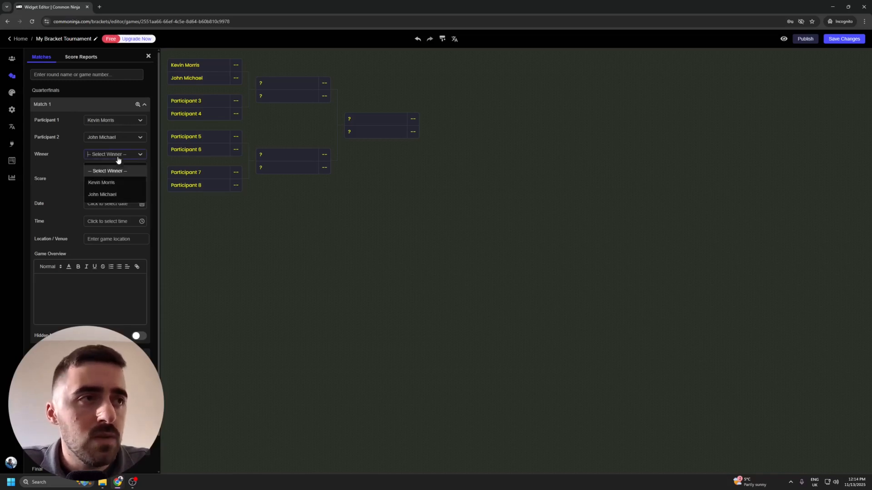
pyautogui.click(95, 184)
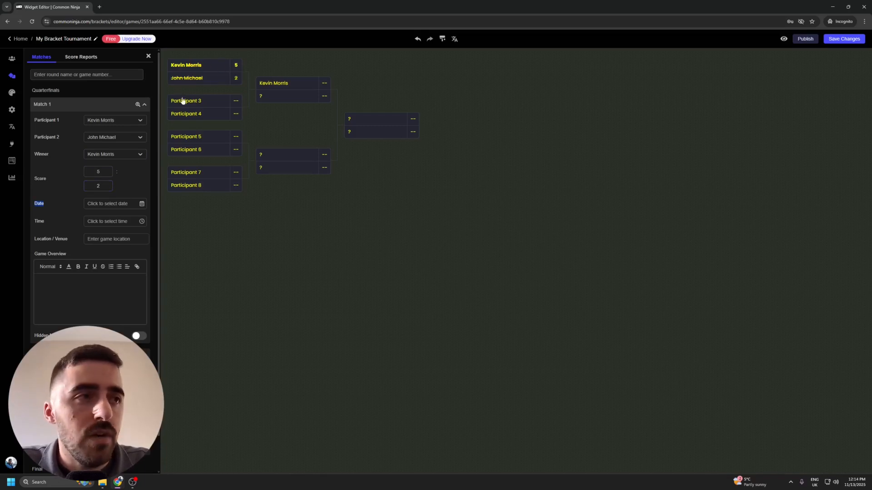
# Schedule Match 1 for November 4, 2025 at 1:30 AM
pyautogui.click(103, 204)
pyautogui.click(112, 254)
pyautogui.click(104, 221)
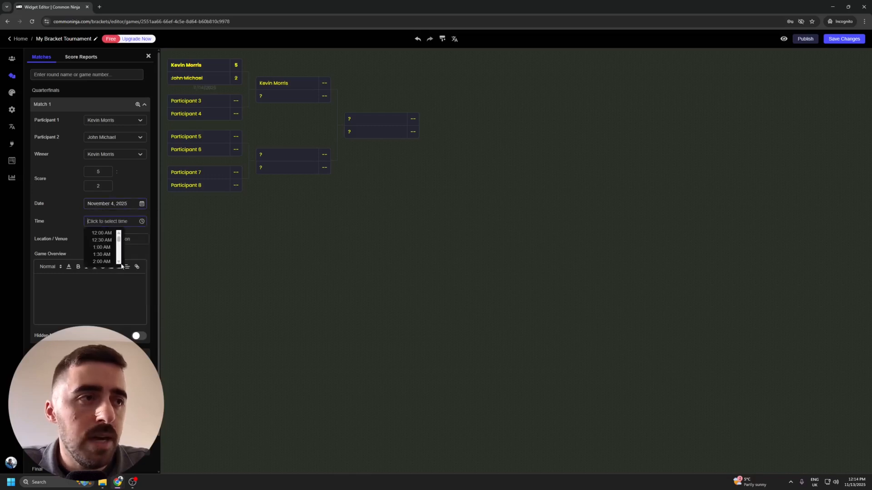
pyautogui.click(102, 255)
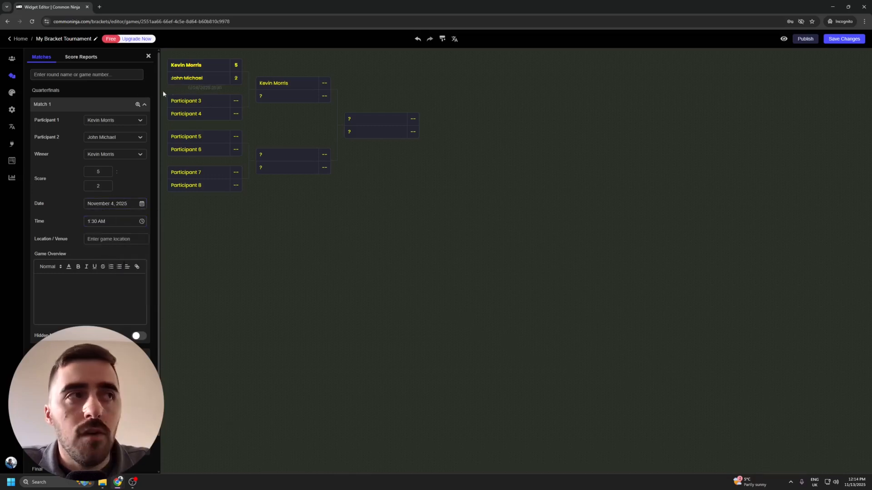
# Set the bracket's custom Dates color to white
pyautogui.click(13, 94)
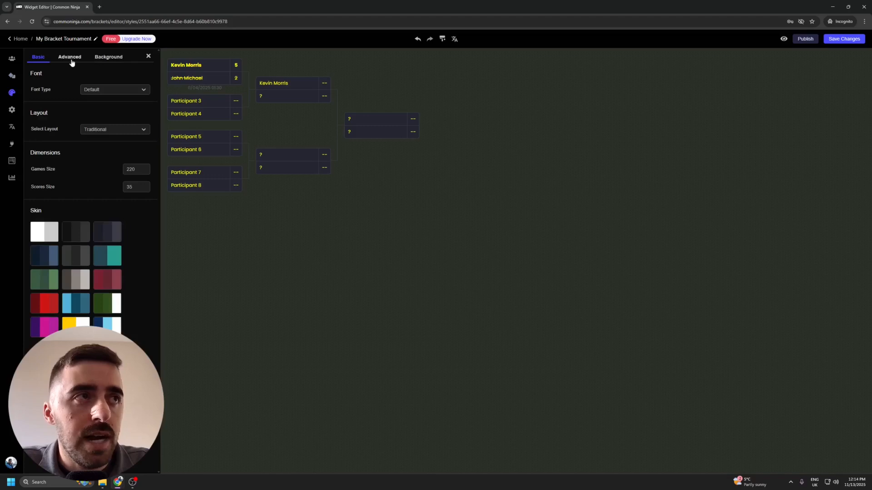
pyautogui.click(71, 58)
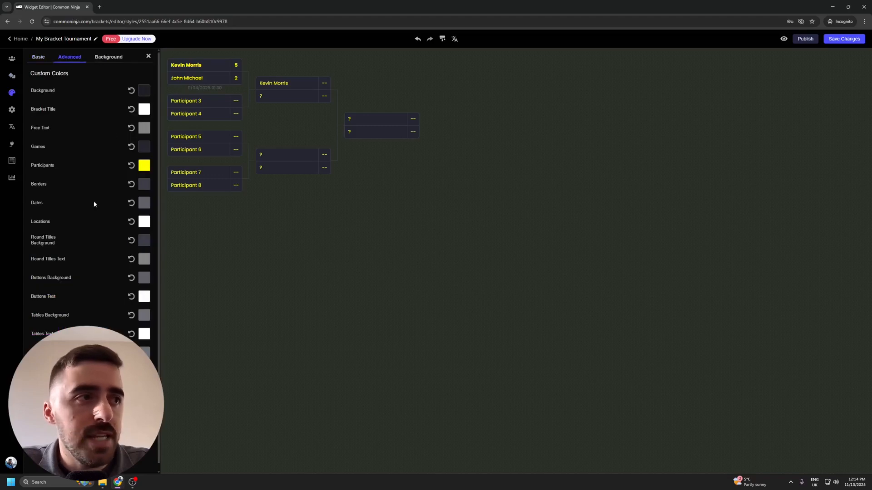
pyautogui.click(144, 204)
pyautogui.click(83, 156)
pyautogui.click(266, 226)
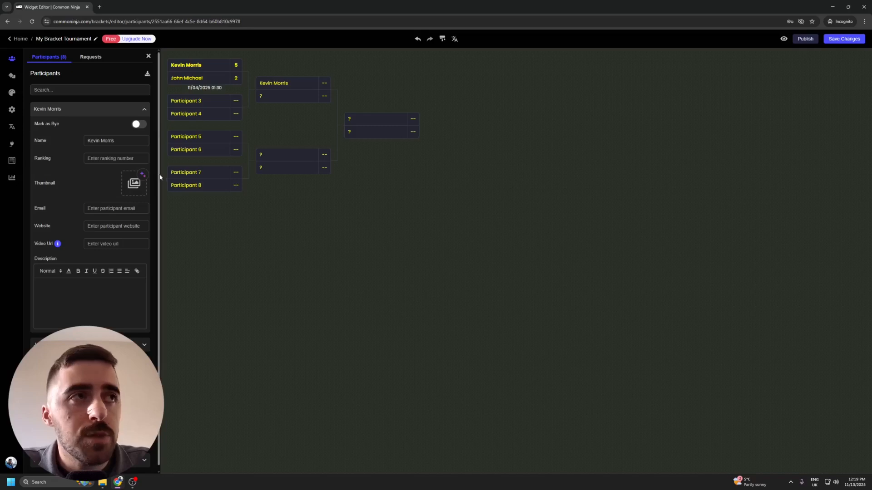
# View the upgrade plans with annual pricing and compare the features of Free, Basic, Pro and Business
pyautogui.click(141, 41)
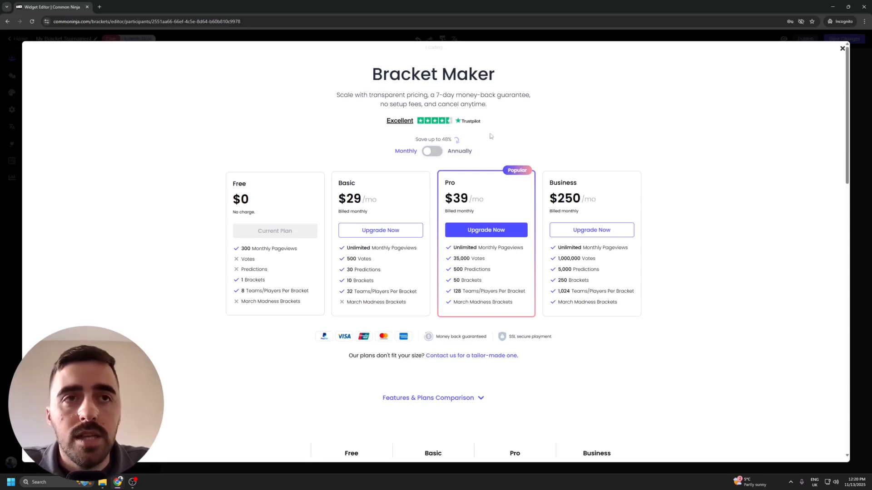
pyautogui.click(432, 151)
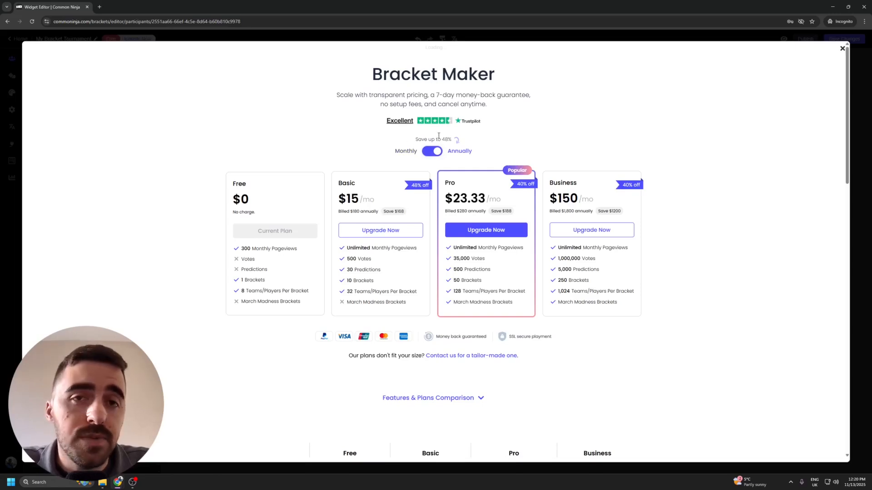
pyautogui.moveTo(847, 124); pyautogui.dragTo(860, 245)
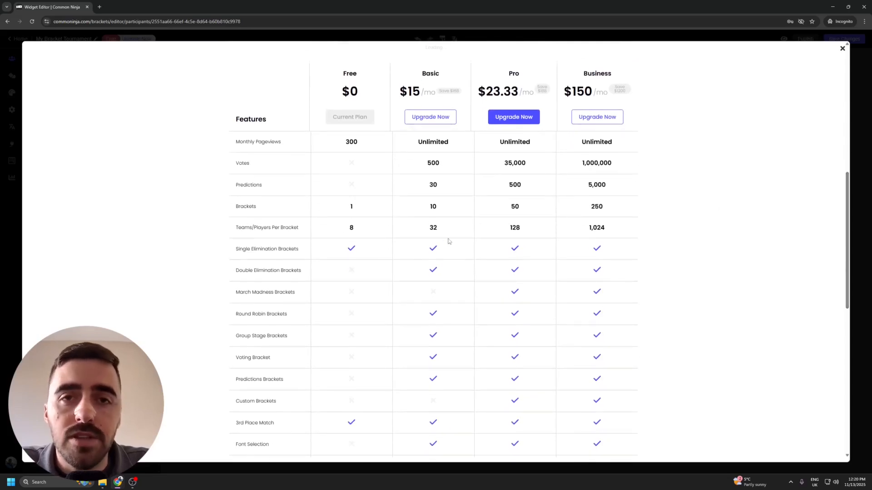